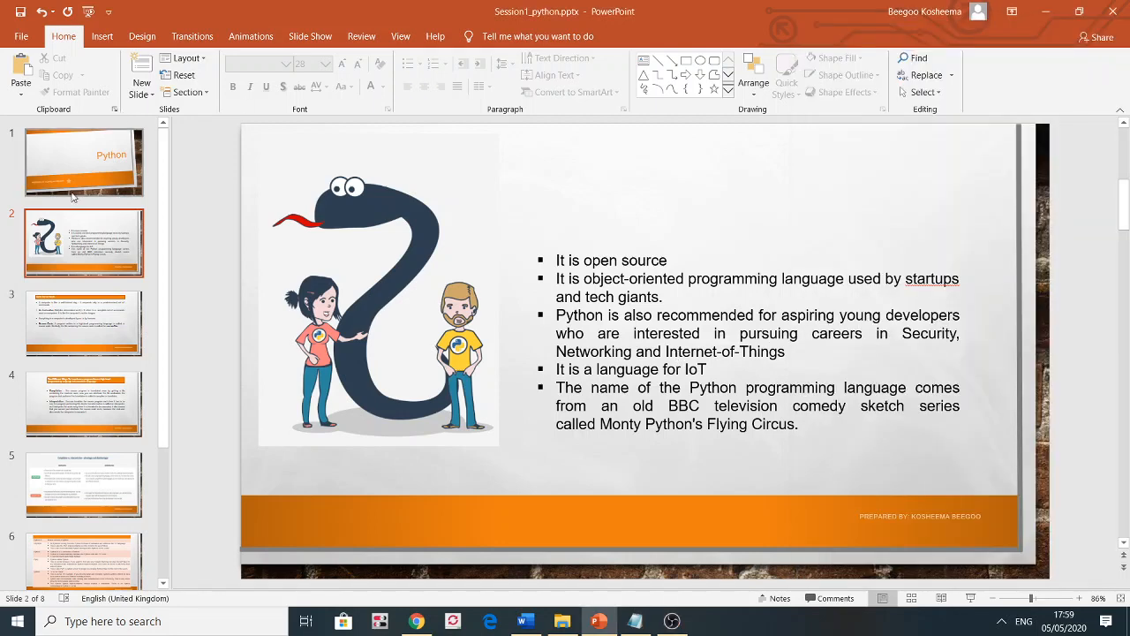
Revisit the Python title slide, then return to the slide on Python's features.
{"action": "left_click", "coordinate": [119, 169]}
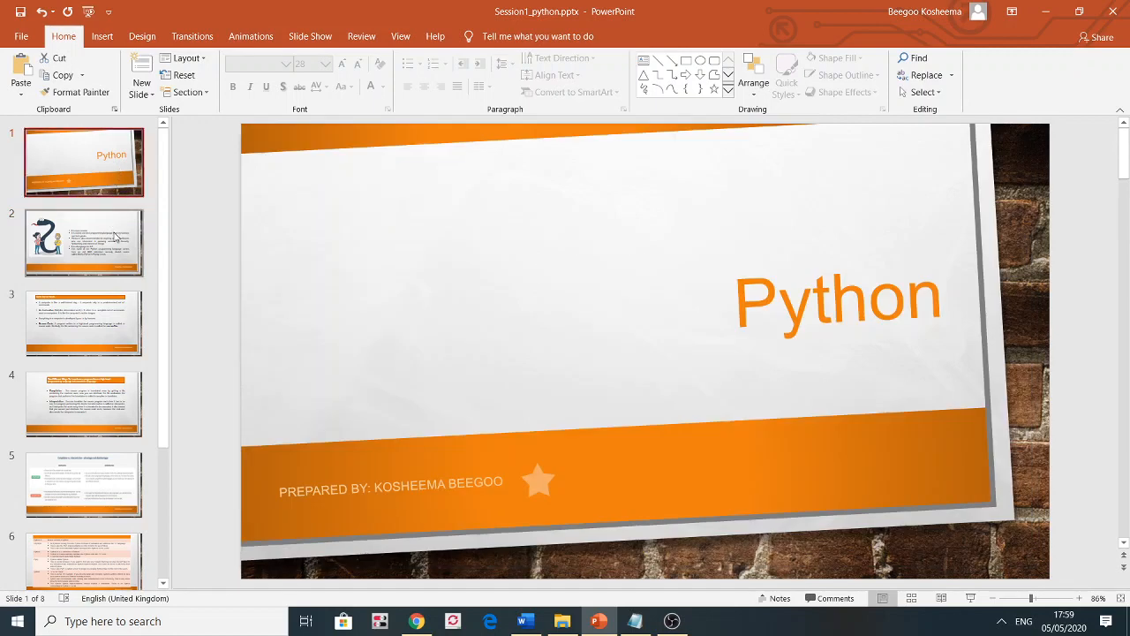
{"action": "left_click", "coordinate": [116, 243]}
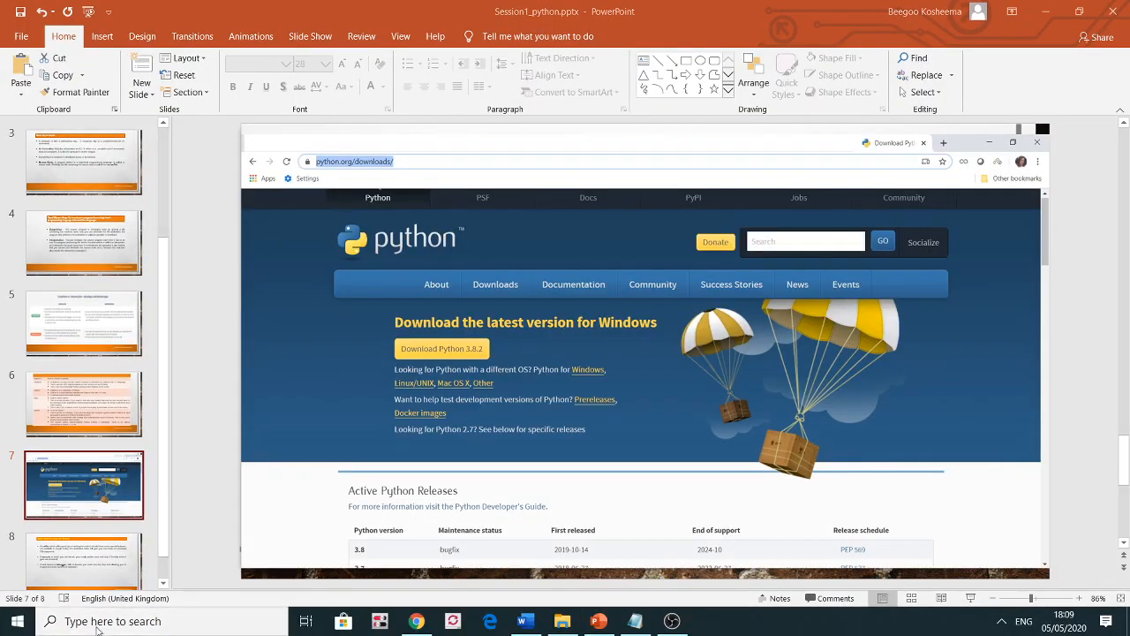
Search Windows for python and pick the Python 3.8 (32-bit) app.
{"action": "left_click", "coordinate": [112, 621]}
{"action": "type", "text": "p"}
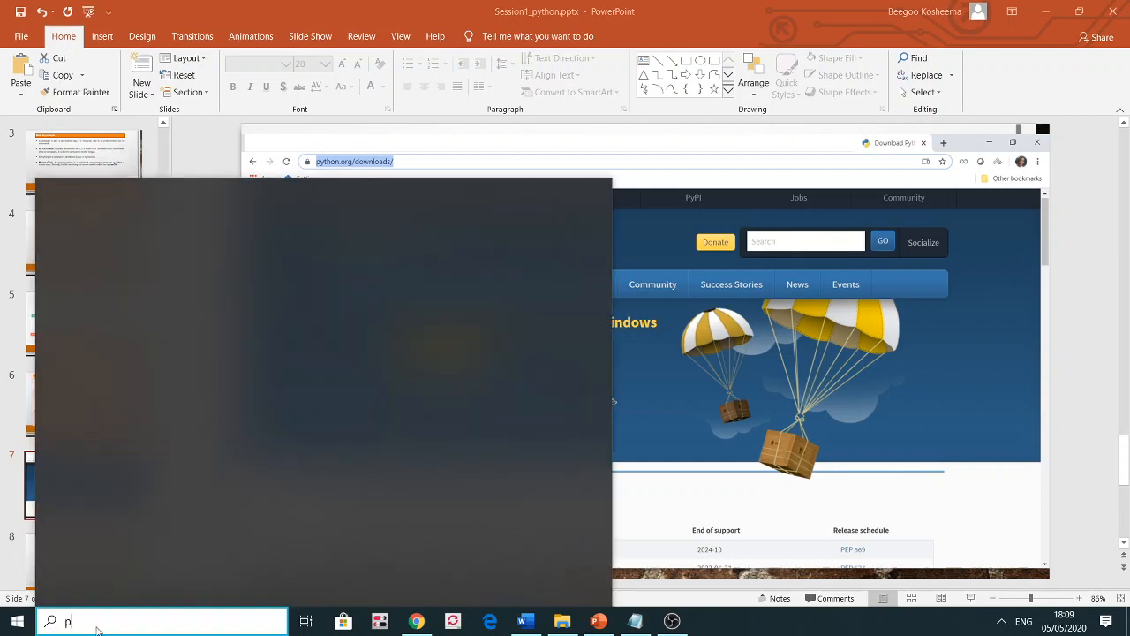
{"action": "type", "text": "y"}
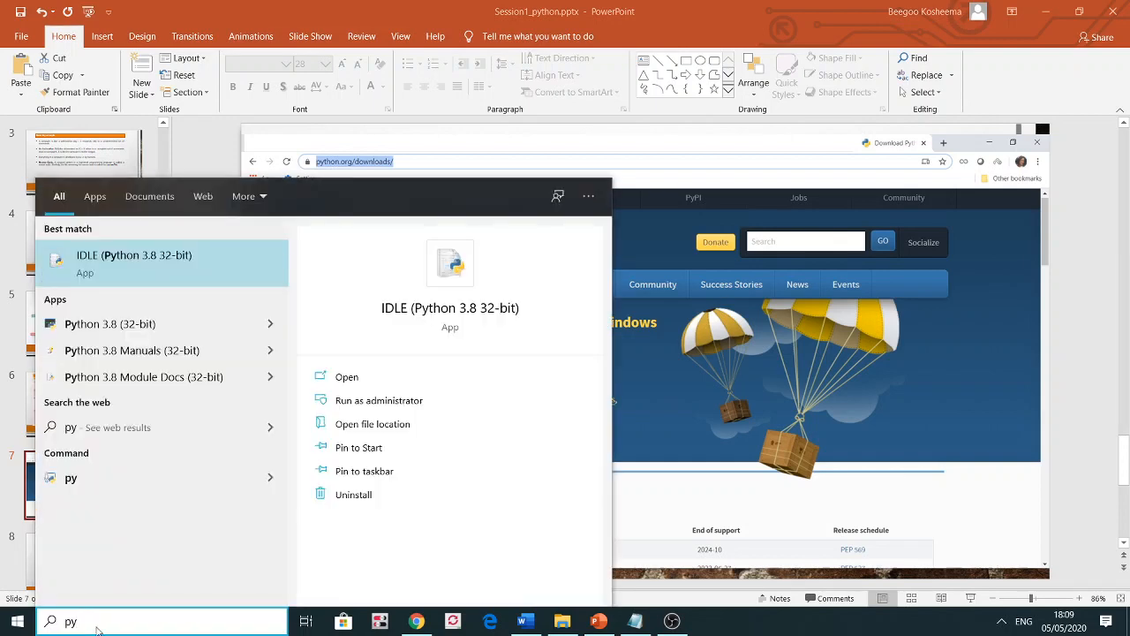
{"action": "type", "text": "t"}
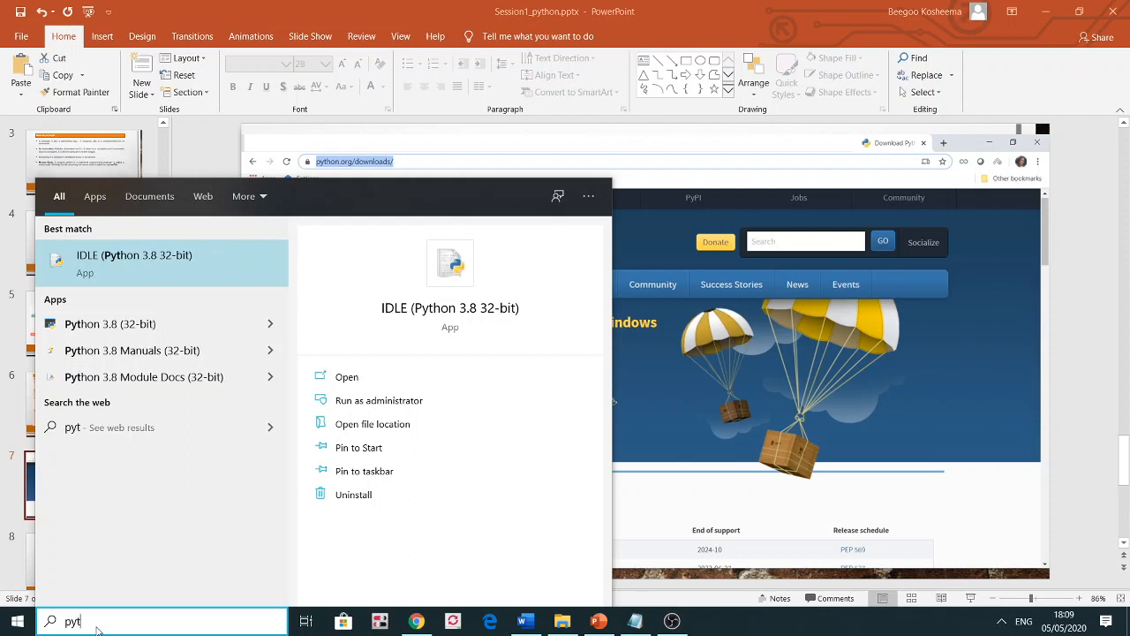
{"action": "type", "text": "hon"}
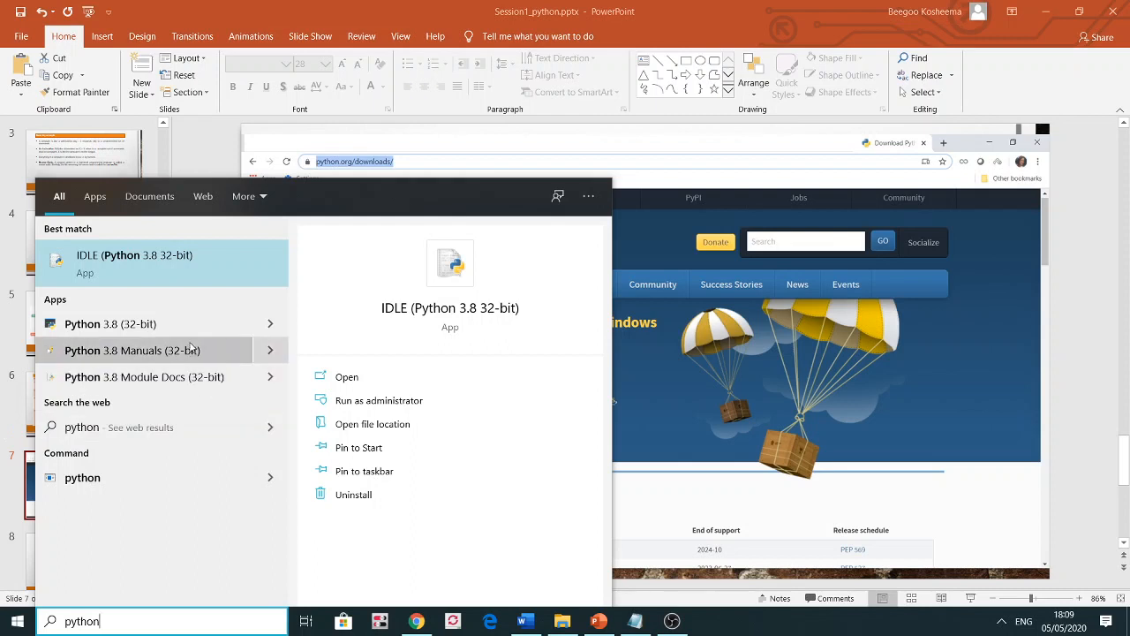
{"action": "left_click", "coordinate": [272, 327]}
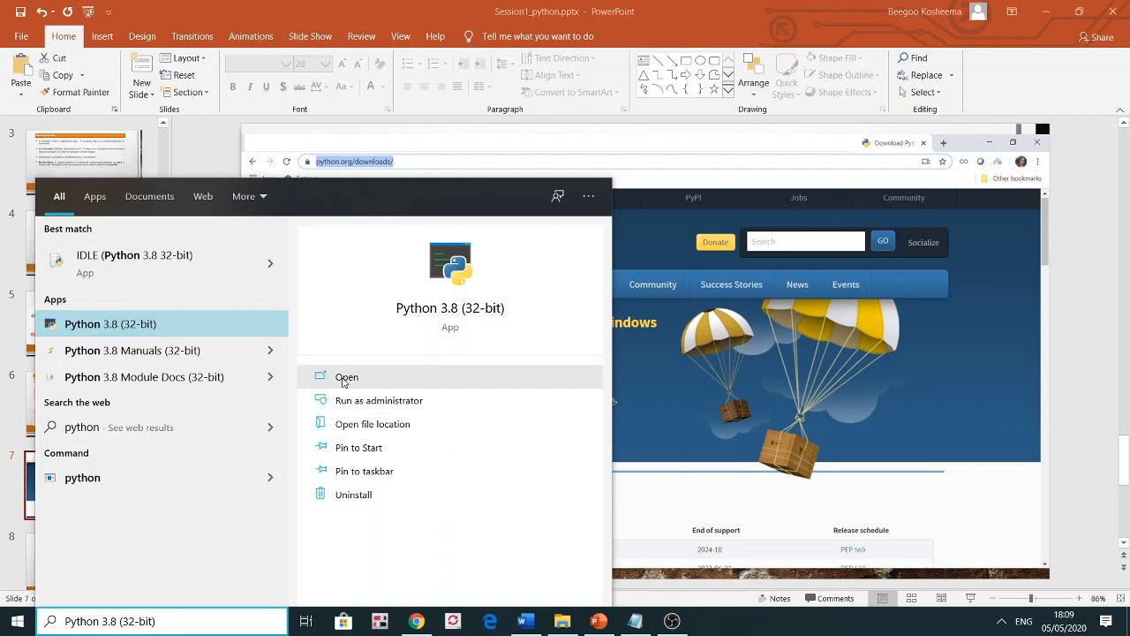
Launch the Python 3.8 interpreter and switch its console window into text selection mode.
{"action": "left_click", "coordinate": [343, 381]}
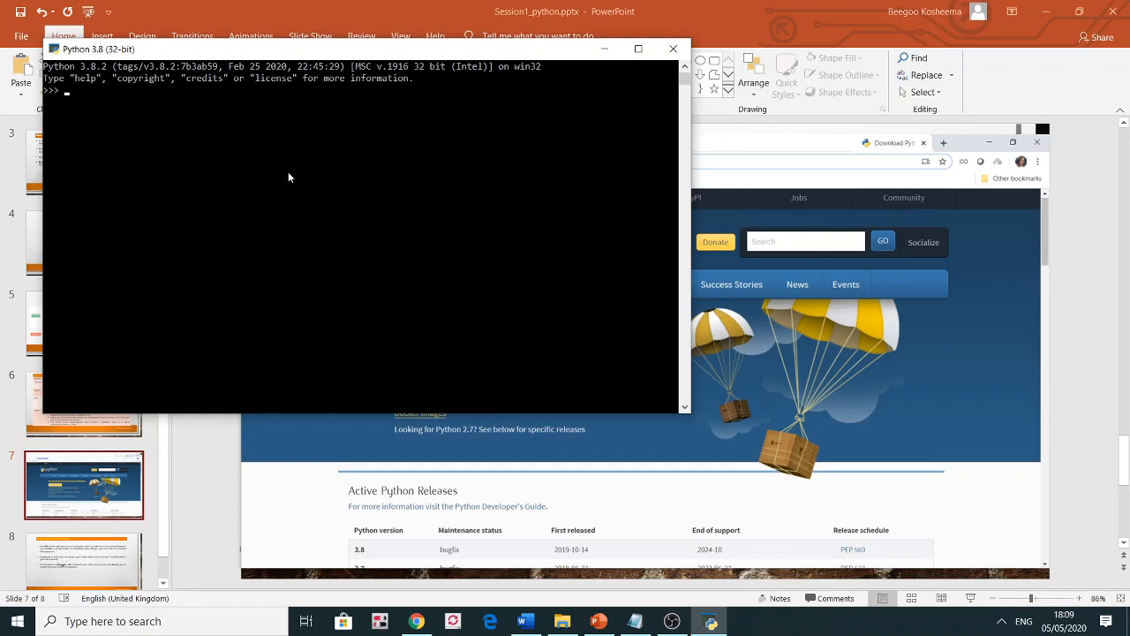
{"action": "left_click", "coordinate": [54, 50]}
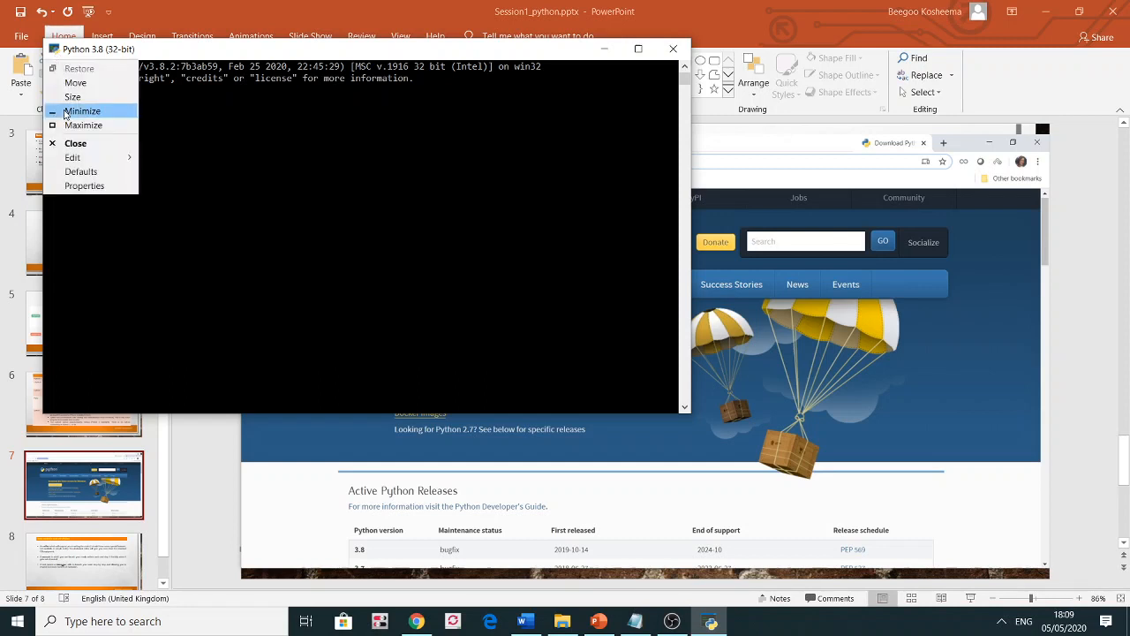
{"action": "left_click", "coordinate": [198, 164]}
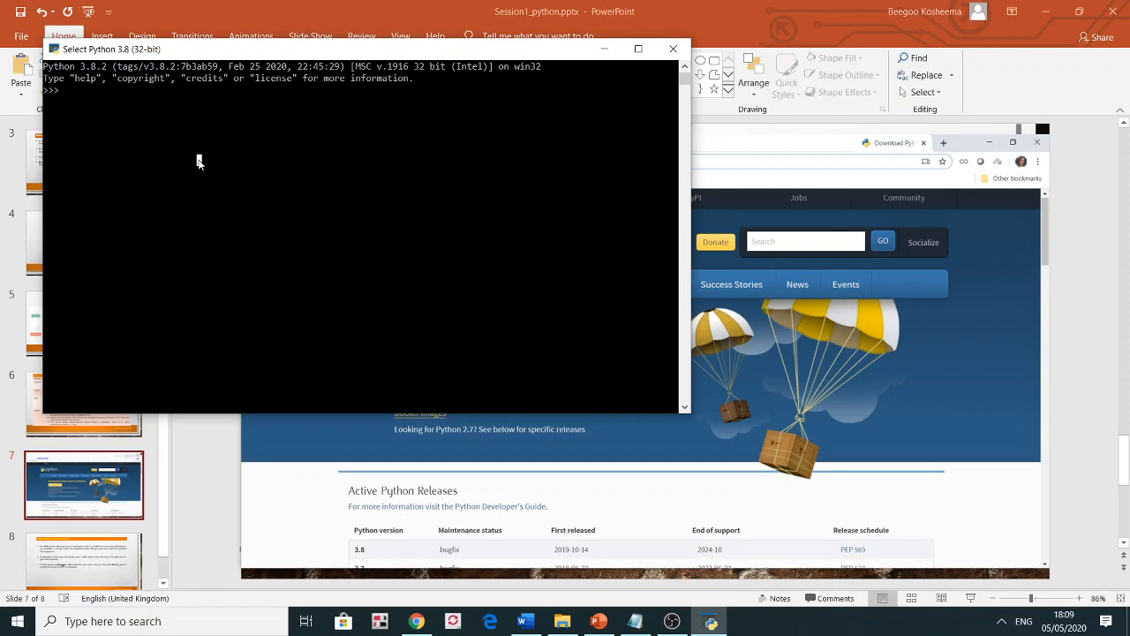
Launch a second Python 3.8 console, close the duplicate, and leave selection mode to type at the prompt.
{"action": "left_click", "coordinate": [120, 623]}
{"action": "type", "text": "python"}
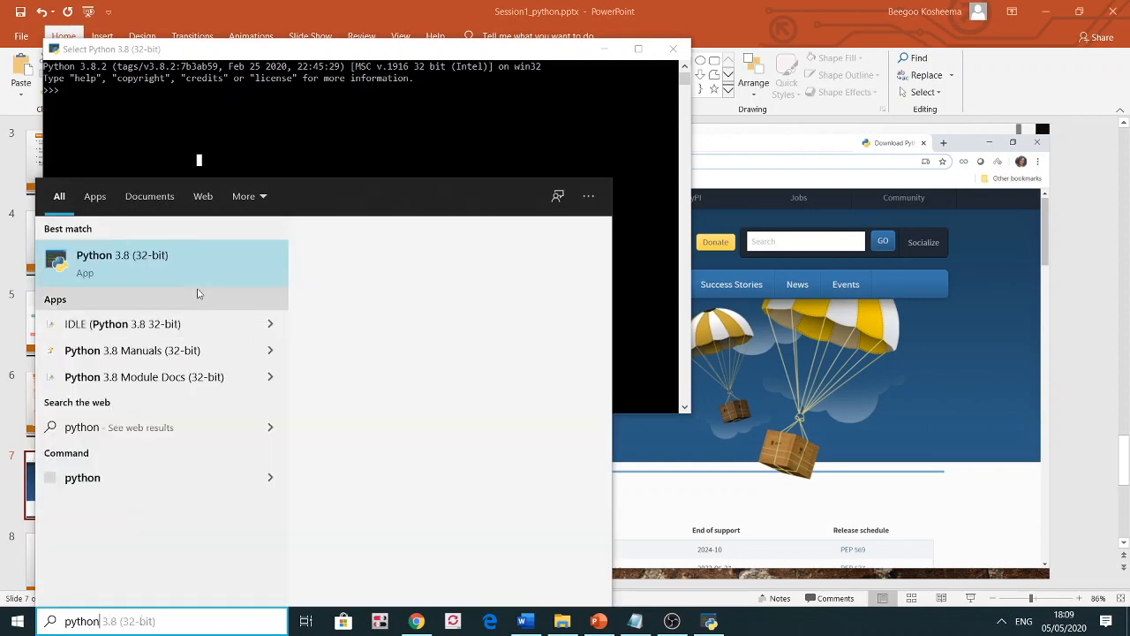
{"action": "left_click", "coordinate": [198, 272]}
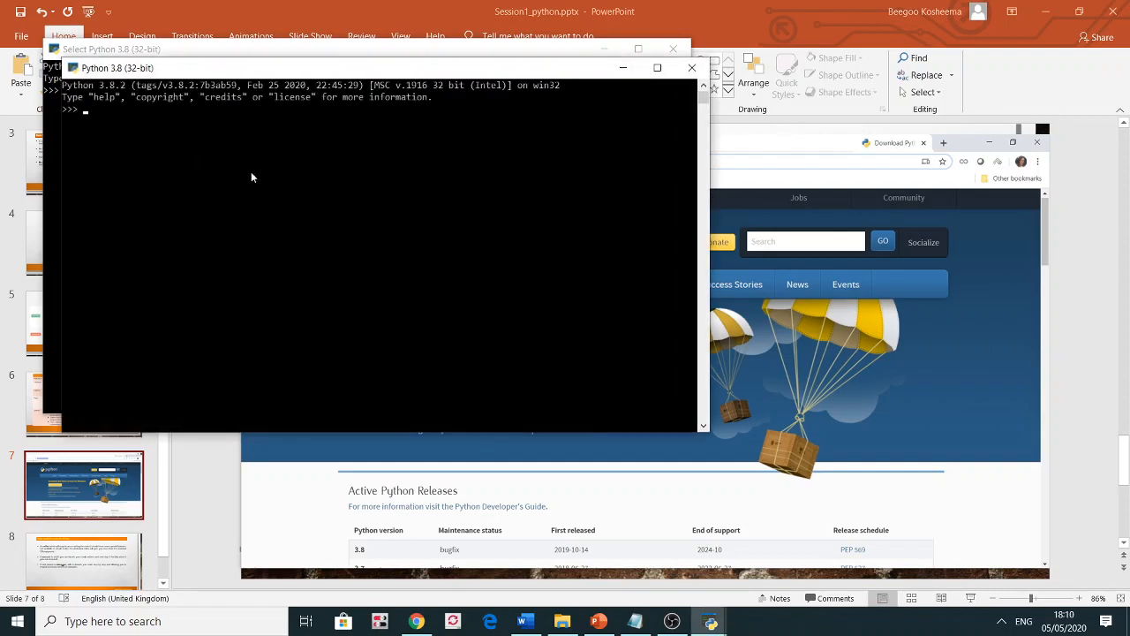
{"action": "left_click", "coordinate": [693, 68]}
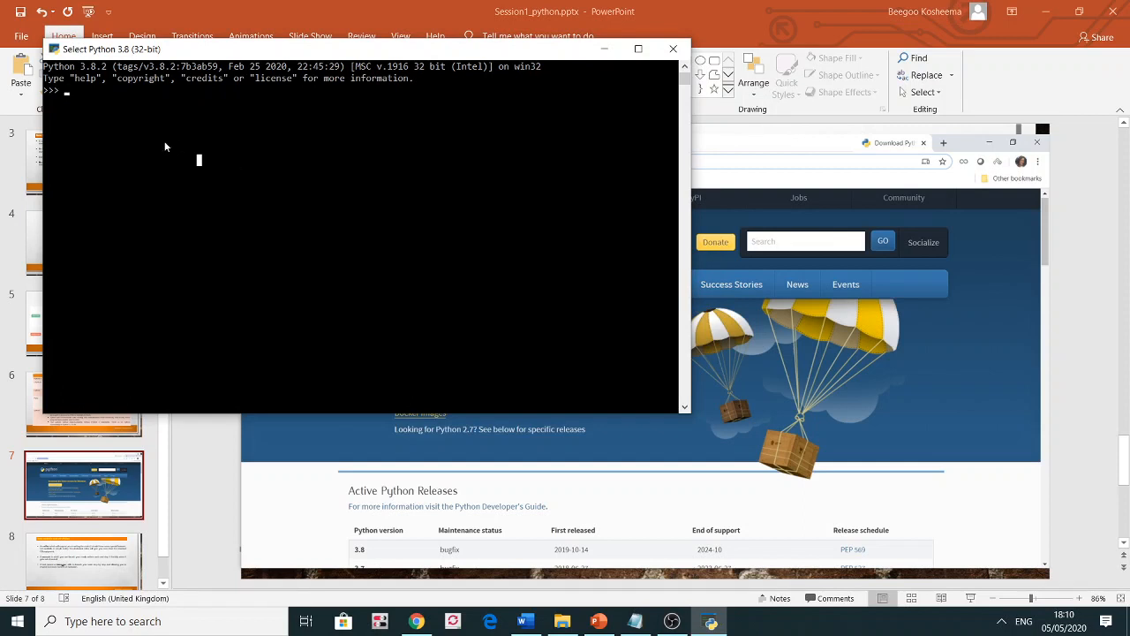
{"action": "key", "text": "Escape"}
{"action": "type", "text": "print"}
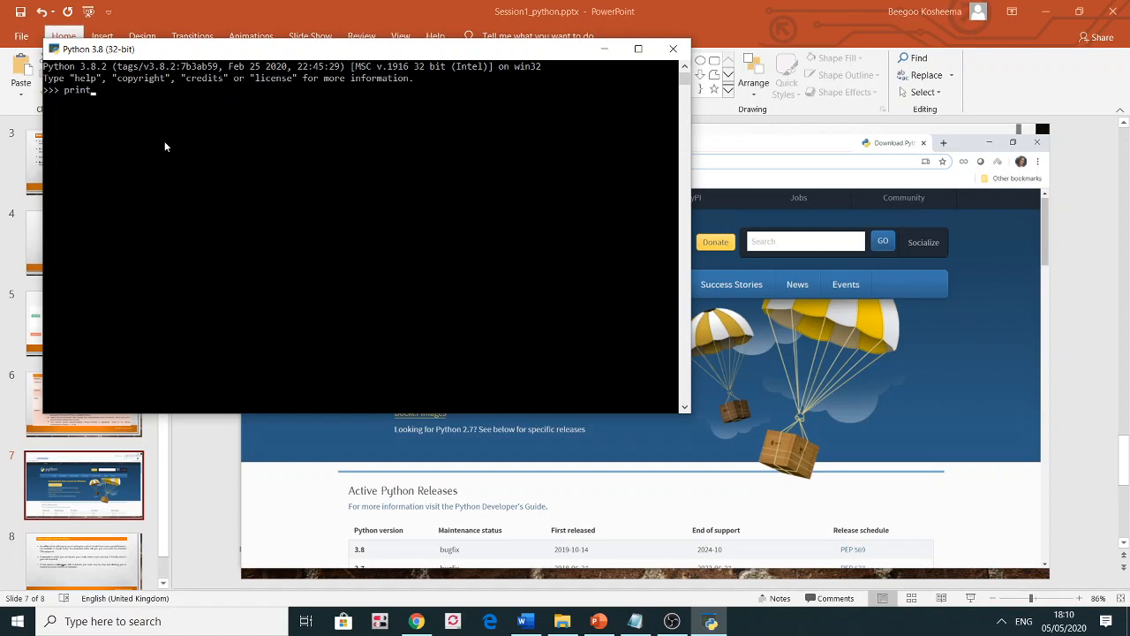
{"action": "type", "text": "()"}
{"action": "type", "text": "\"\""}
Run print("Hello Python! We are starting Programming") to display the greeting.
{"action": "key", "text": "Left"}
{"action": "type", "text": "hello"}
{"action": "key", "text": "BackSpace"}
{"action": "key", "text": "BackSpace"}
{"action": "key", "text": "BackSpace"}
{"action": "key", "text": "BackSpace"}
{"action": "key", "text": "BackSpace"}
{"action": "type", "text": "Hello "}
{"action": "type", "text": "Python"}
{"action": "type", "text": "! We"}
{"action": "type", "text": " are "}
{"action": "type", "text": "starting Pro"}
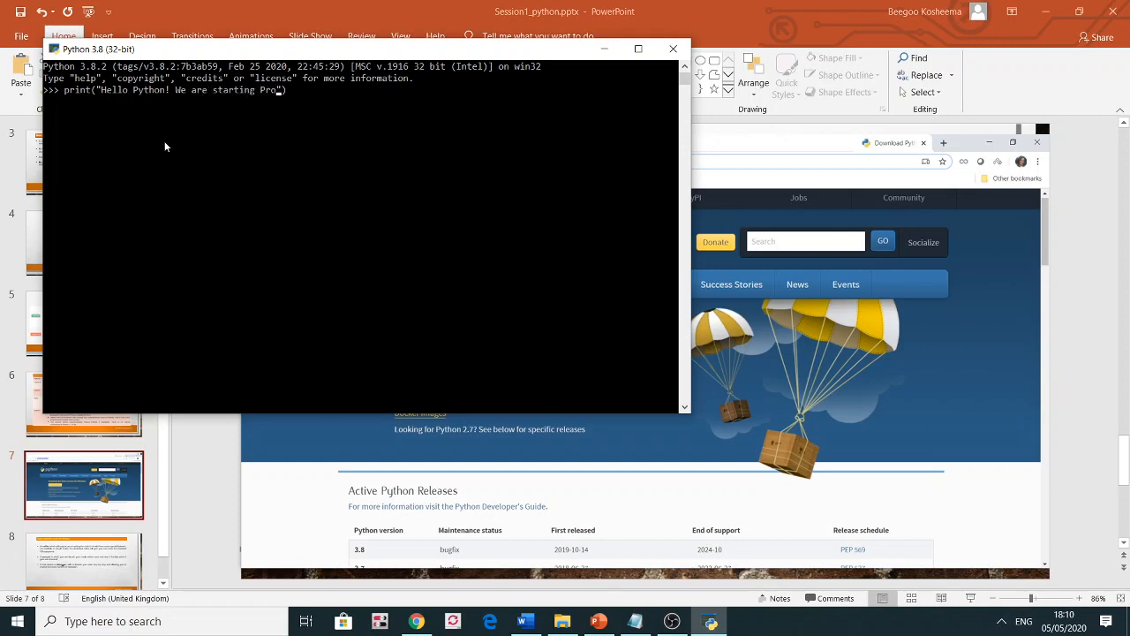
{"action": "type", "text": "gramming"}
{"action": "key", "text": "Return"}
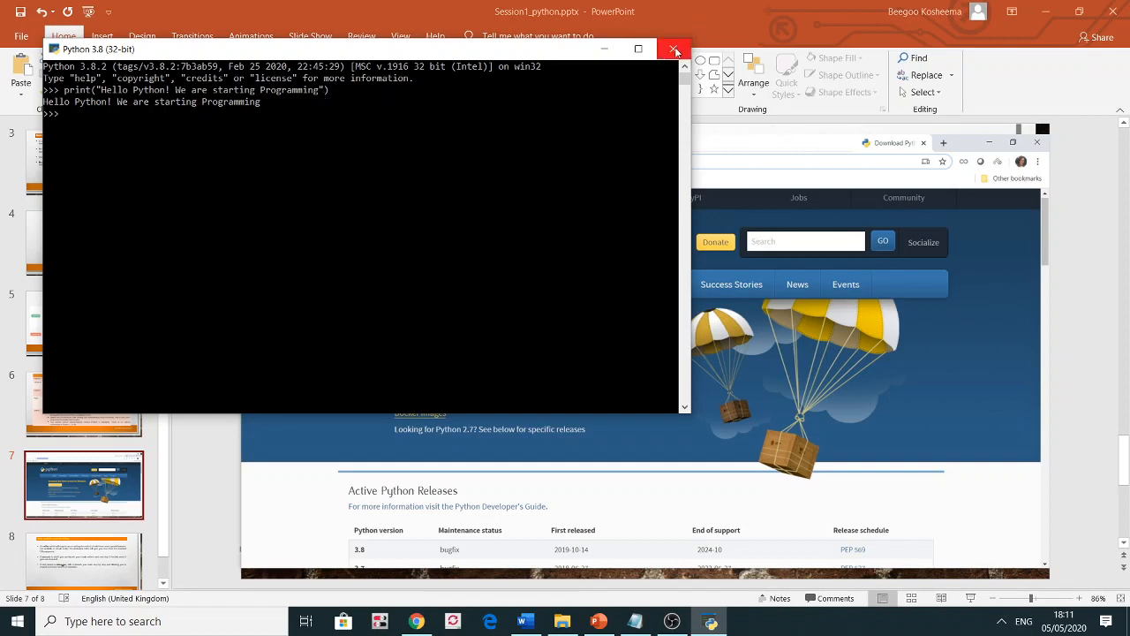
{"action": "left_click", "coordinate": [672, 621]}
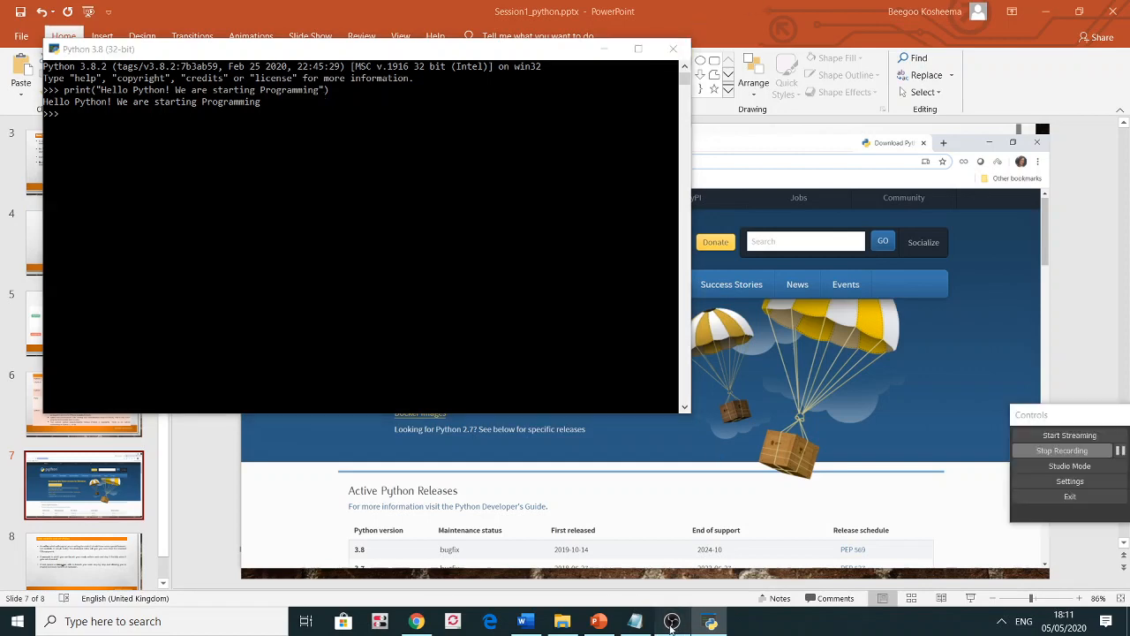